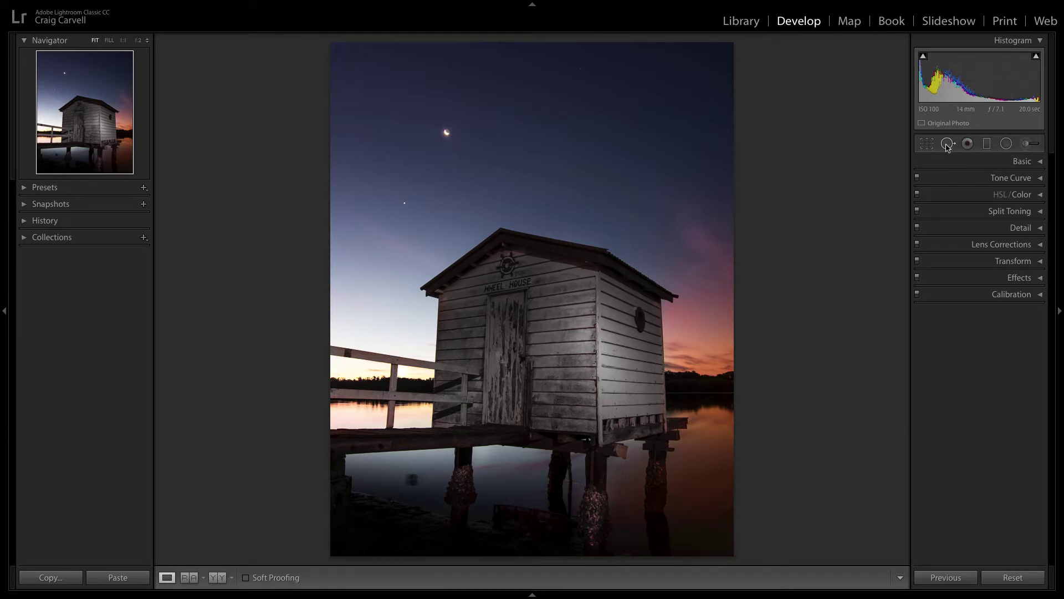
# Activate Spot Removal in Heal mode with size 77, feather 52 and opacity 100
pyautogui.click(948, 144)
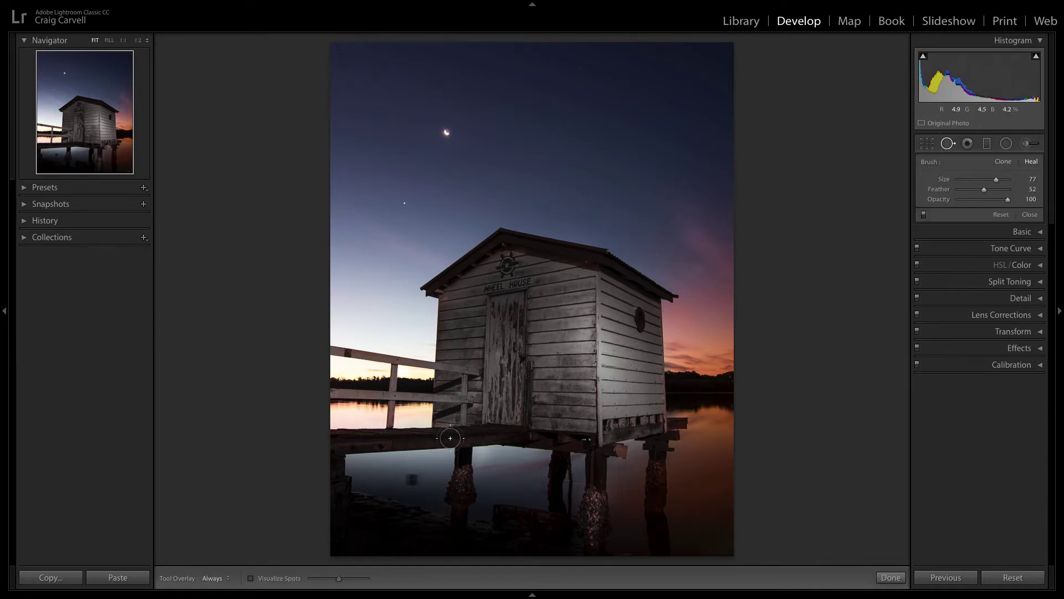
pyautogui.click(412, 476)
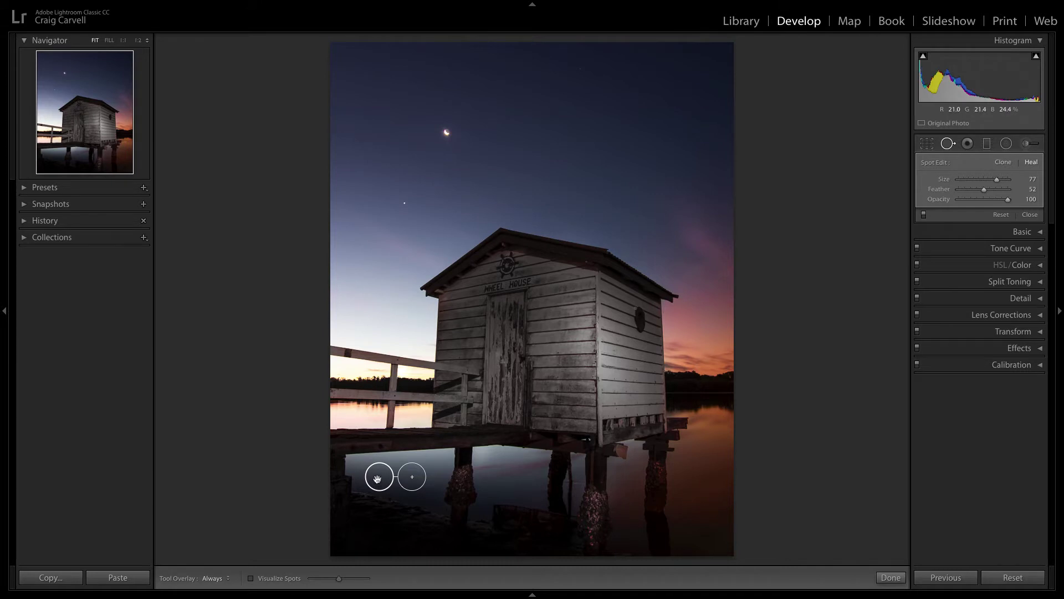
pyautogui.click(891, 578)
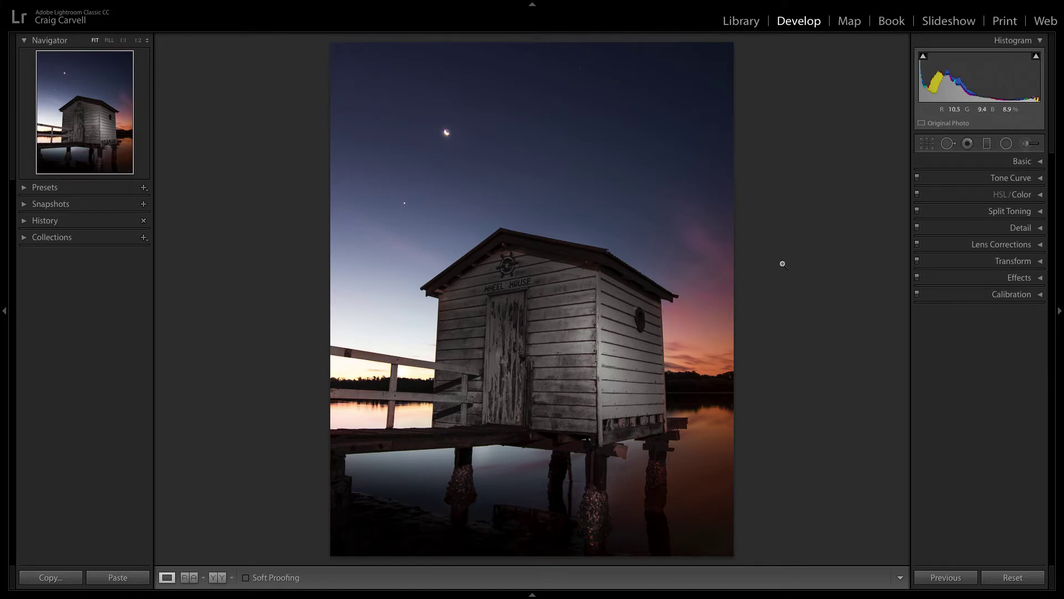
pyautogui.click(948, 144)
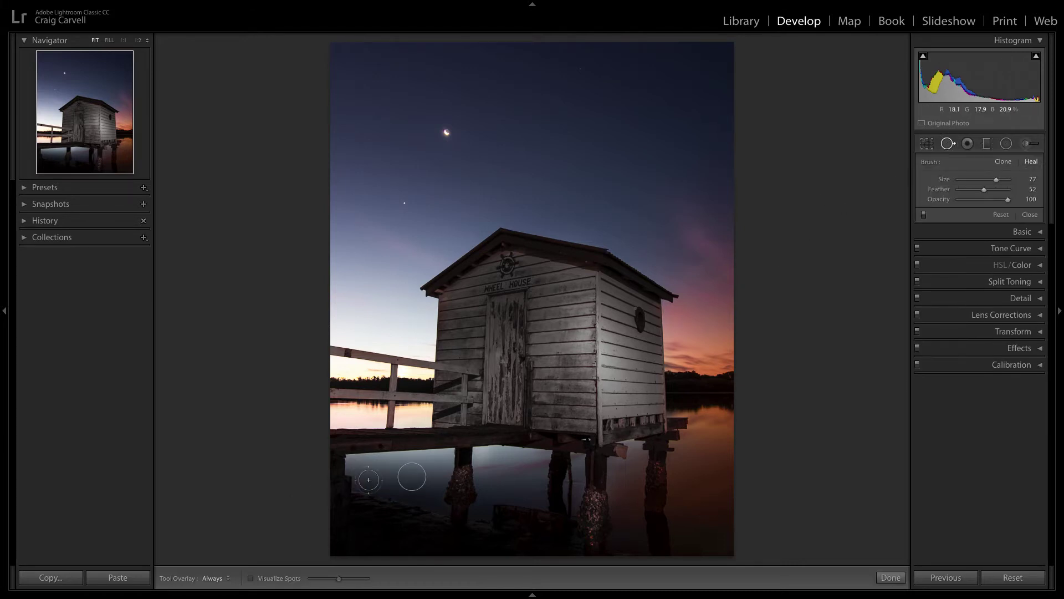
pyautogui.click(411, 477)
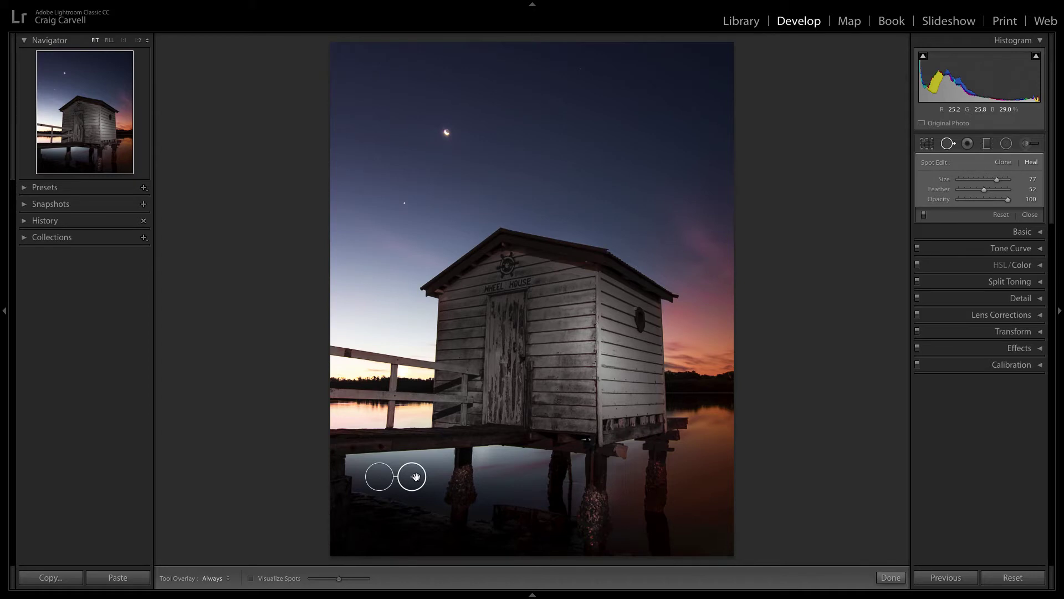
pyautogui.press('Delete')
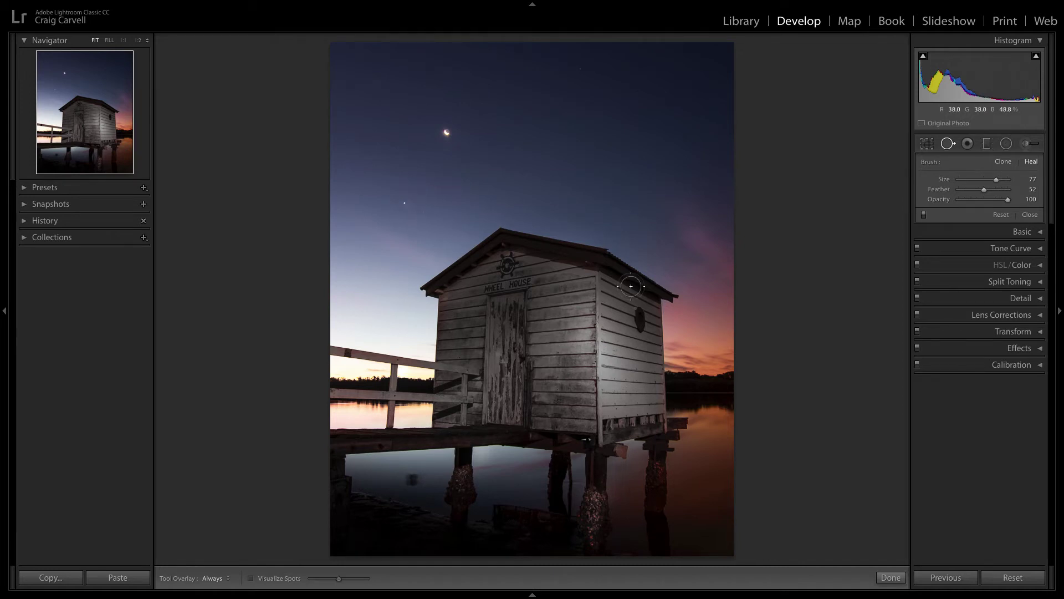
pyautogui.click(891, 577)
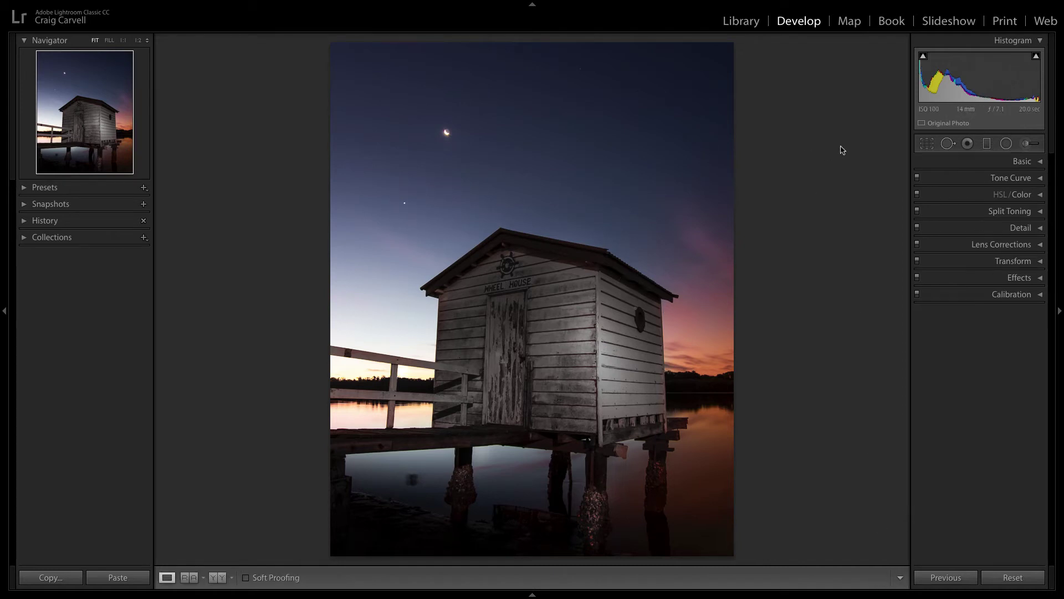
pyautogui.click(948, 144)
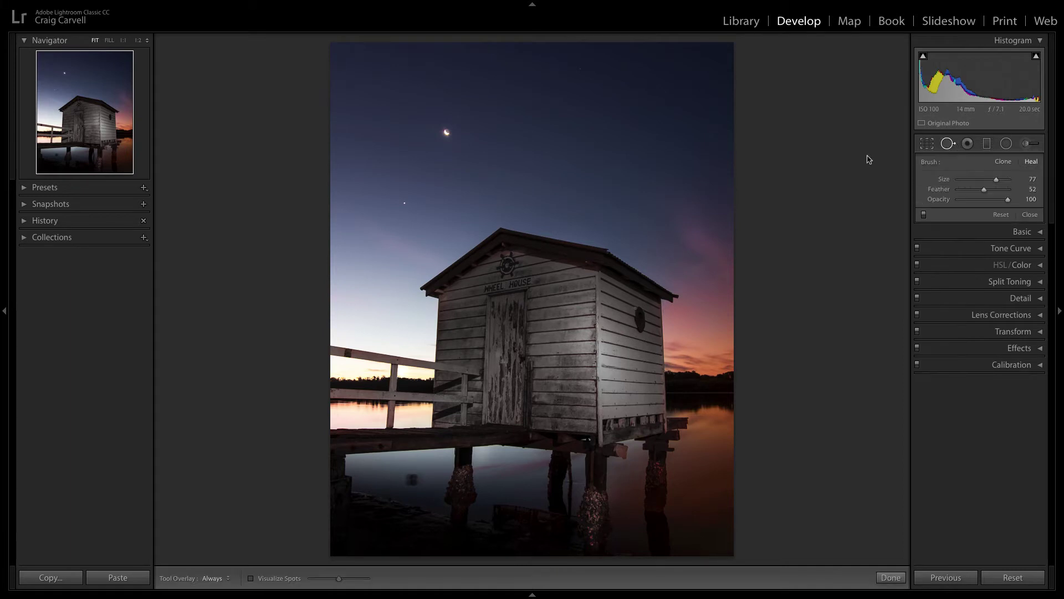
# Place a heal spot in empty sky near the moon, using the real star as its source
pyautogui.scroll(-1, 521, 179)
pyautogui.click(489, 159)
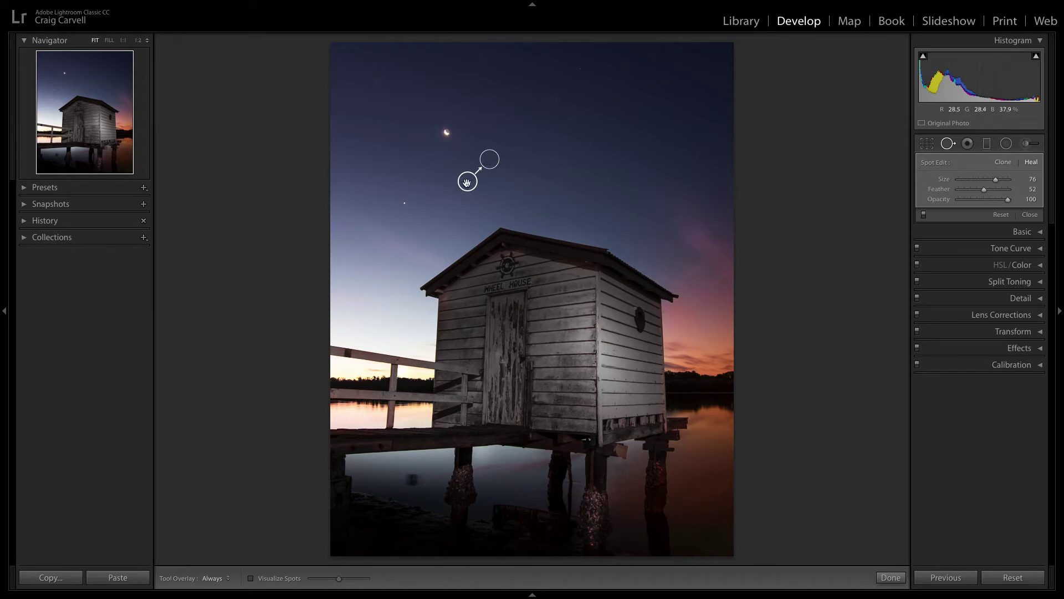
pyautogui.moveTo(468, 183); pyautogui.dragTo(403, 203)
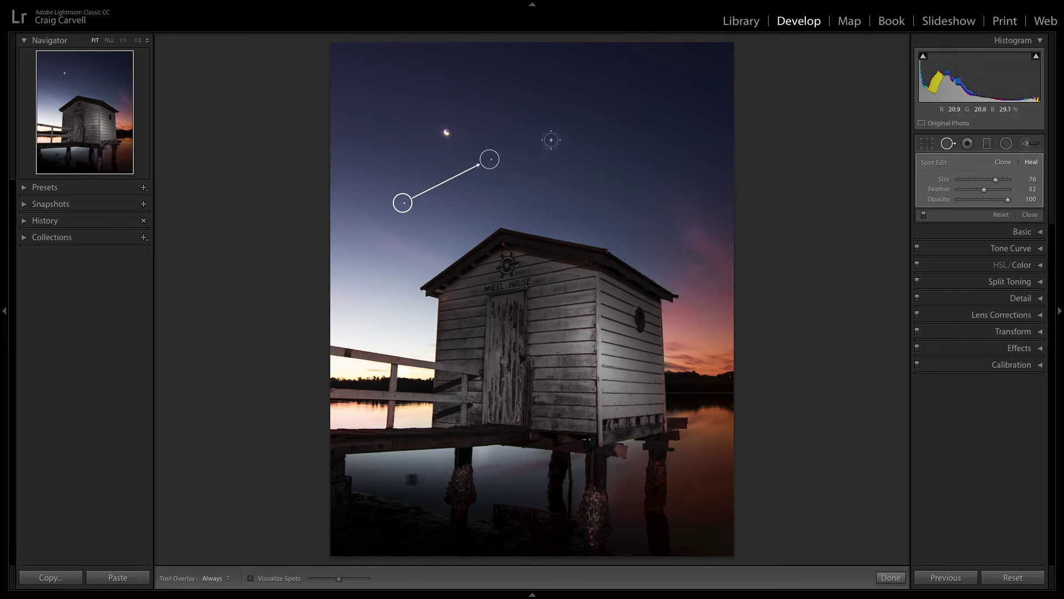
# Clone the real star into three new spots: up-right of the moon, lower sky, and left of the moon
pyautogui.click(557, 122)
pyautogui.moveTo(484, 222); pyautogui.dragTo(404, 203)
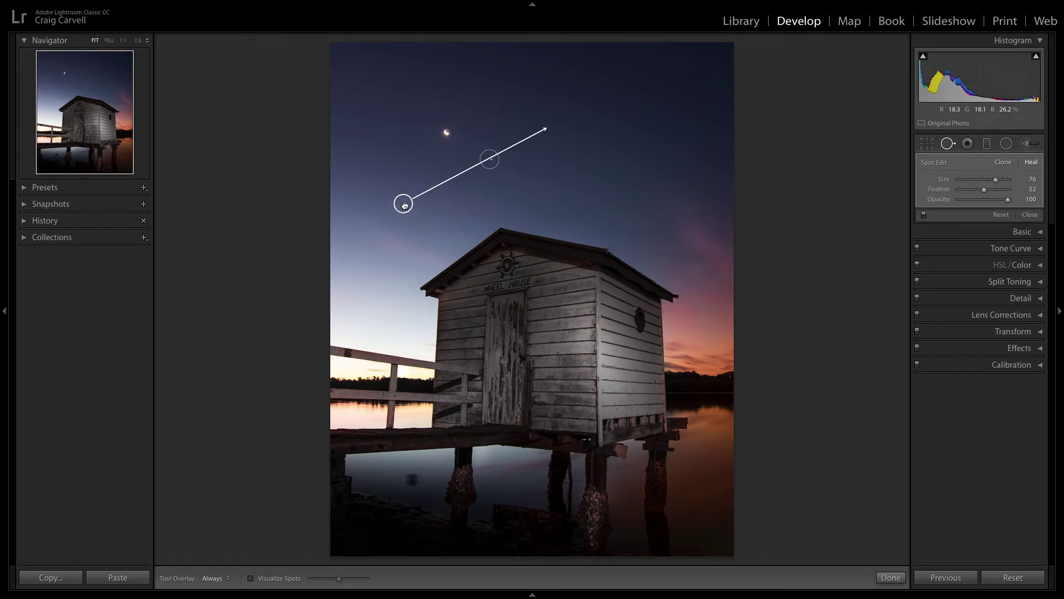
pyautogui.click(541, 170)
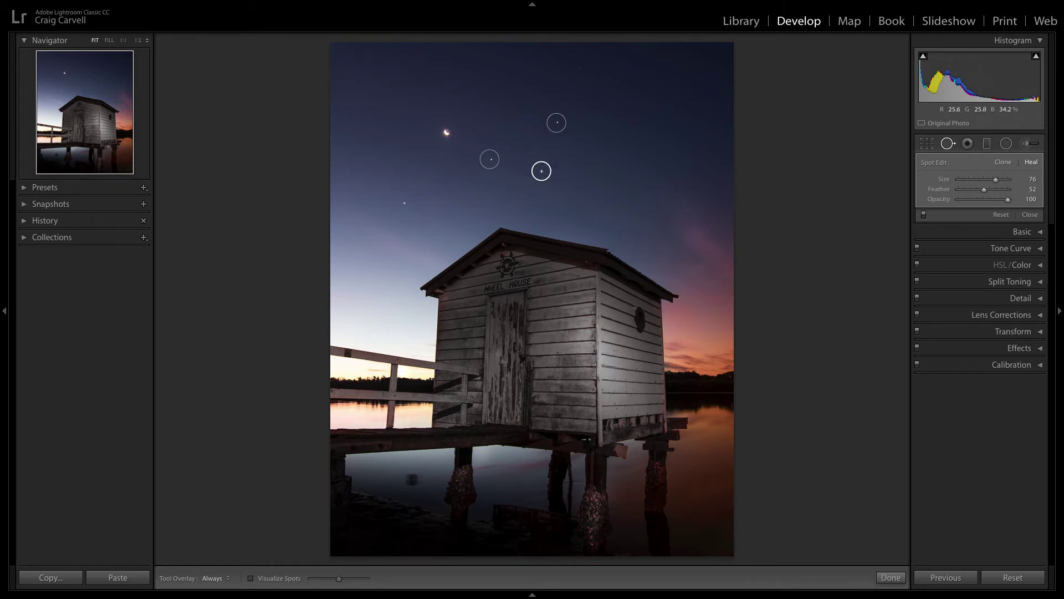
pyautogui.moveTo(517, 190); pyautogui.dragTo(404, 202)
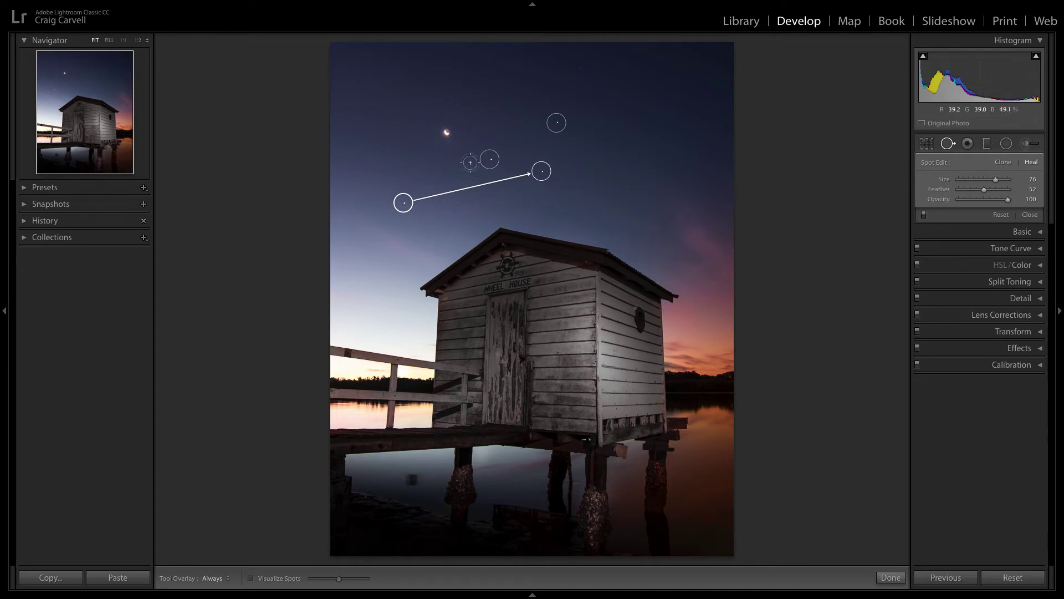
pyautogui.click(408, 146)
pyautogui.moveTo(392, 128)
pyautogui.mouseDown()
pyautogui.moveTo(382, 142)
pyautogui.moveTo(404, 203)
pyautogui.mouseUp()
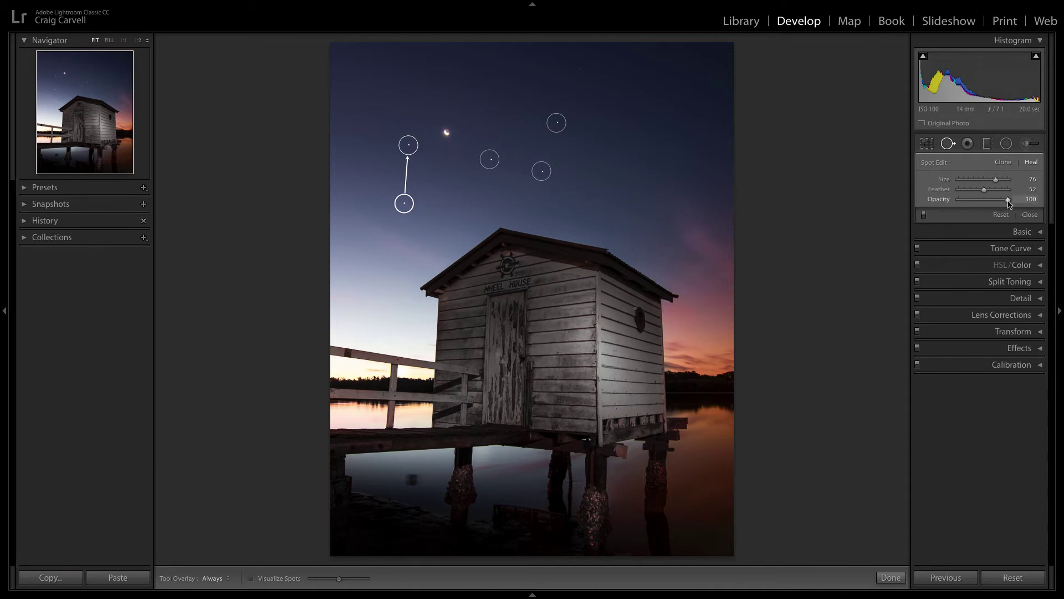
# Fade the star left of the moon to opacity 7, then zoom to Fill on the starry sky
pyautogui.moveTo(1009, 203); pyautogui.dragTo(962, 206)
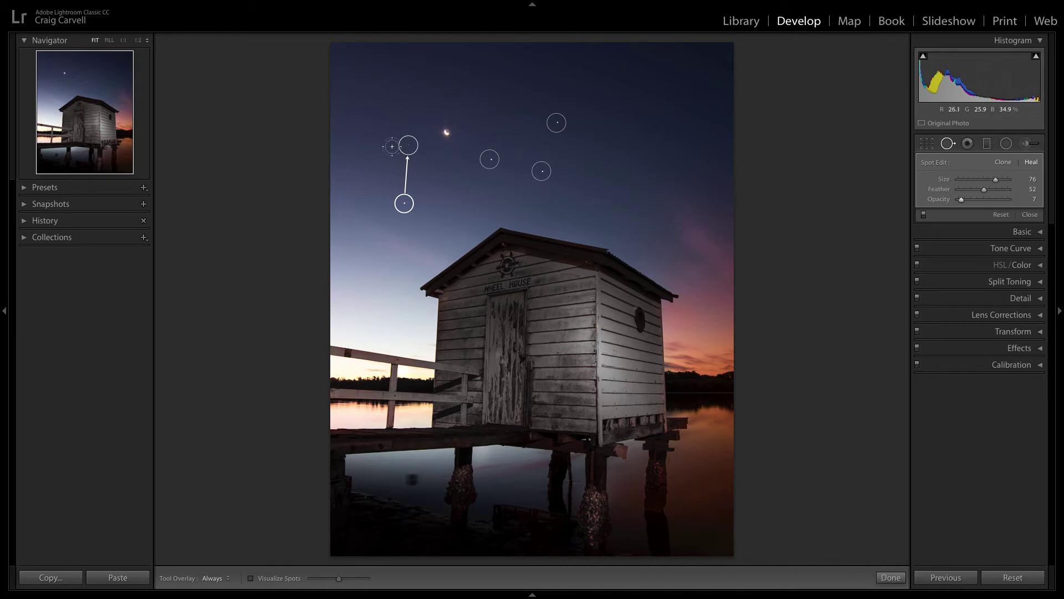
pyautogui.click(109, 40)
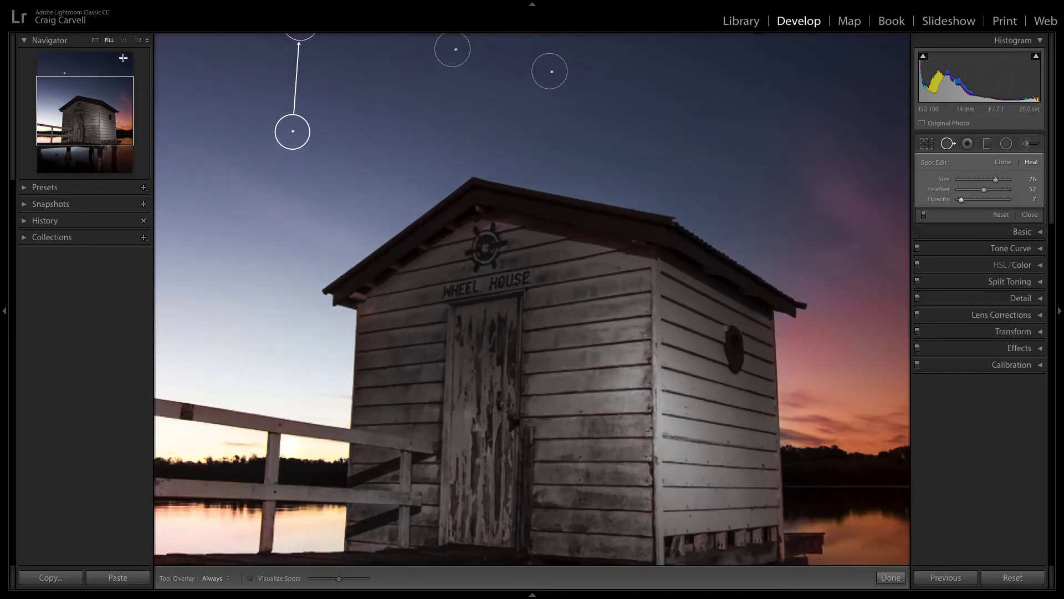
pyautogui.moveTo(70, 110); pyautogui.dragTo(71, 56)
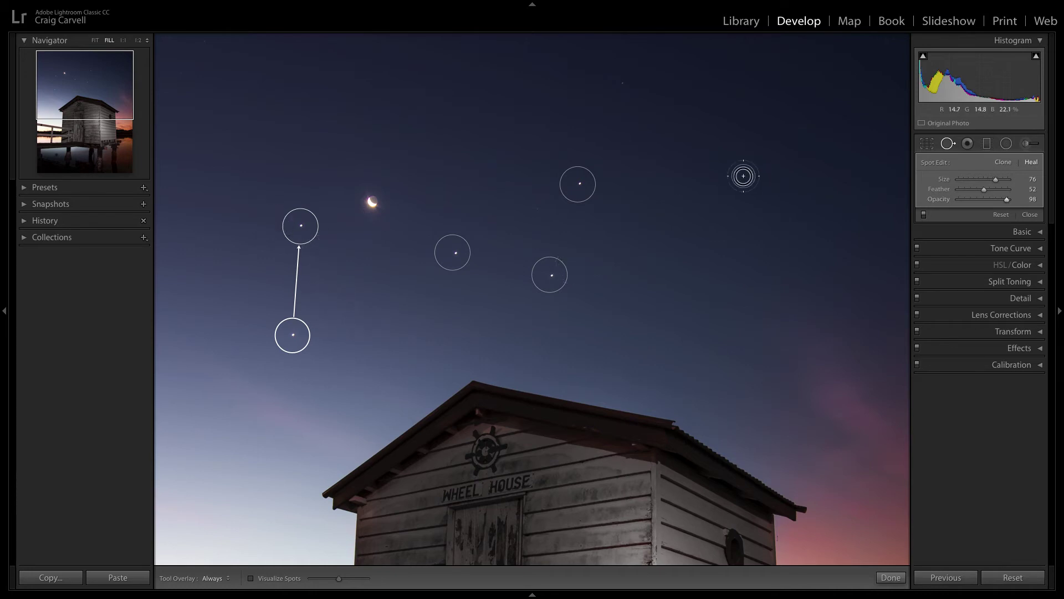
# Clone the real star into the upper-right and top spots, dimming them to opacity 24 and 15
pyautogui.click(743, 176)
pyautogui.moveTo(572, 340)
pyautogui.mouseDown()
pyautogui.moveTo(349, 326)
pyautogui.moveTo(293, 335)
pyautogui.mouseUp()
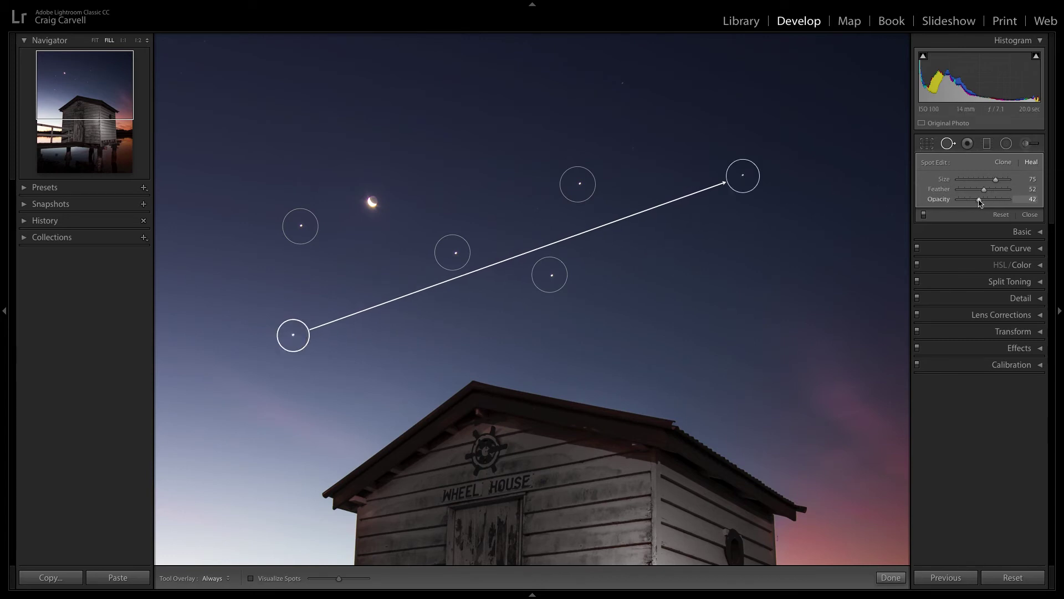
pyautogui.moveTo(979, 203); pyautogui.dragTo(970, 203)
pyautogui.click(415, 80)
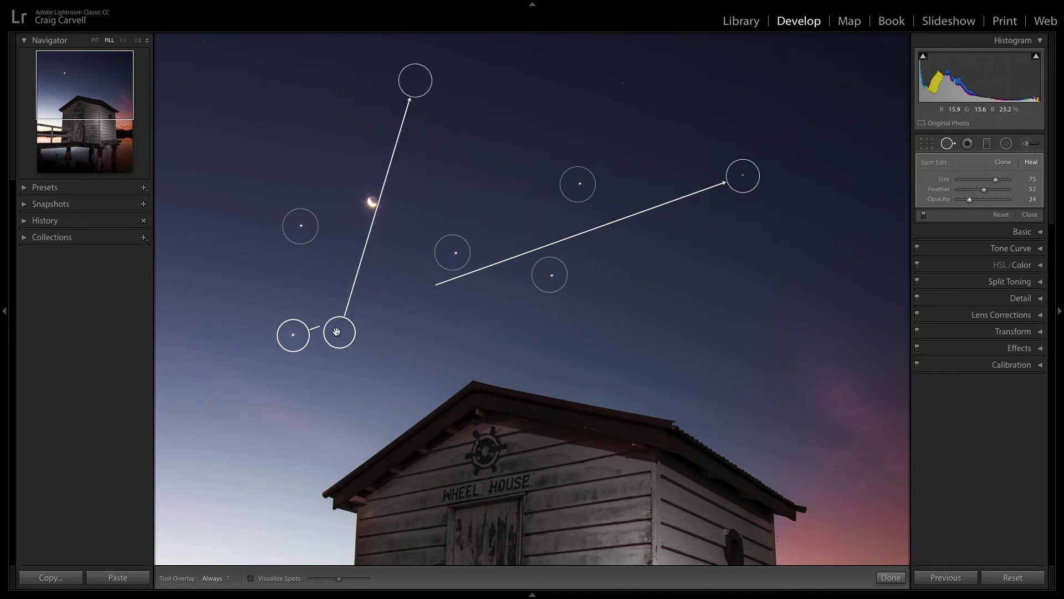
pyautogui.moveTo(340, 330); pyautogui.dragTo(292, 337)
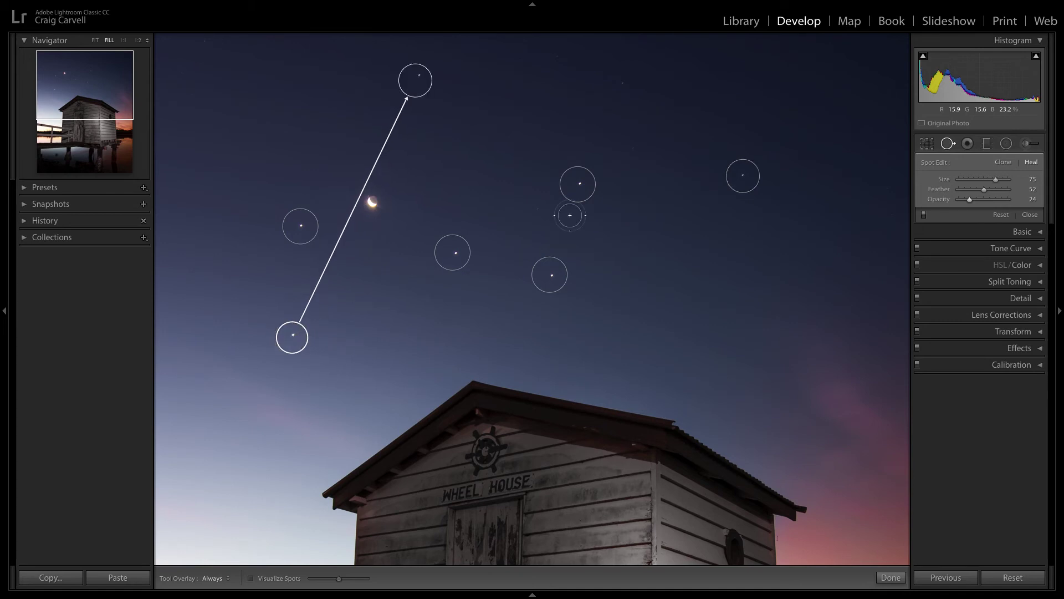
pyautogui.moveTo(970, 201); pyautogui.dragTo(965, 202)
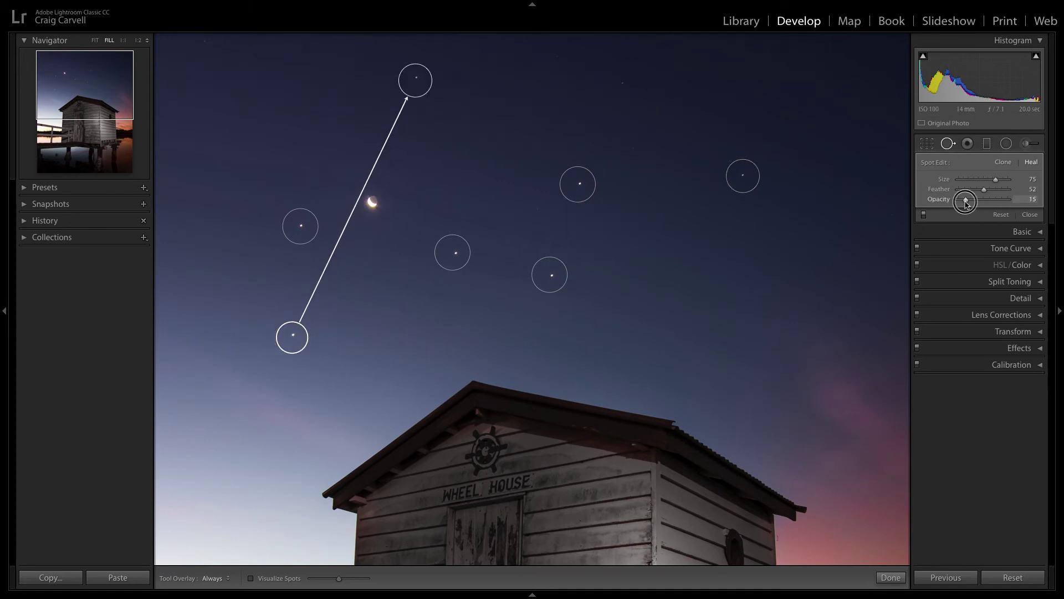
# Add a full-opacity cloned star in the top-right sky and finish the spot edits
pyautogui.click(799, 82)
pyautogui.moveTo(757, 157)
pyautogui.mouseDown()
pyautogui.moveTo(604, 185)
pyautogui.moveTo(289, 348)
pyautogui.moveTo(292, 335)
pyautogui.mouseUp()
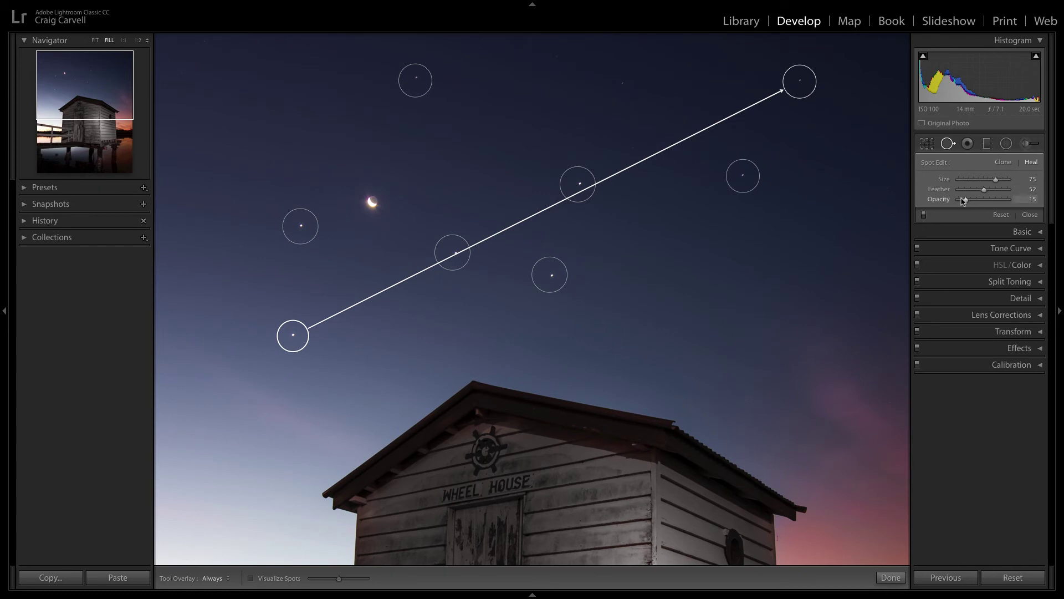
pyautogui.moveTo(967, 204); pyautogui.dragTo(1010, 203)
pyautogui.click(889, 578)
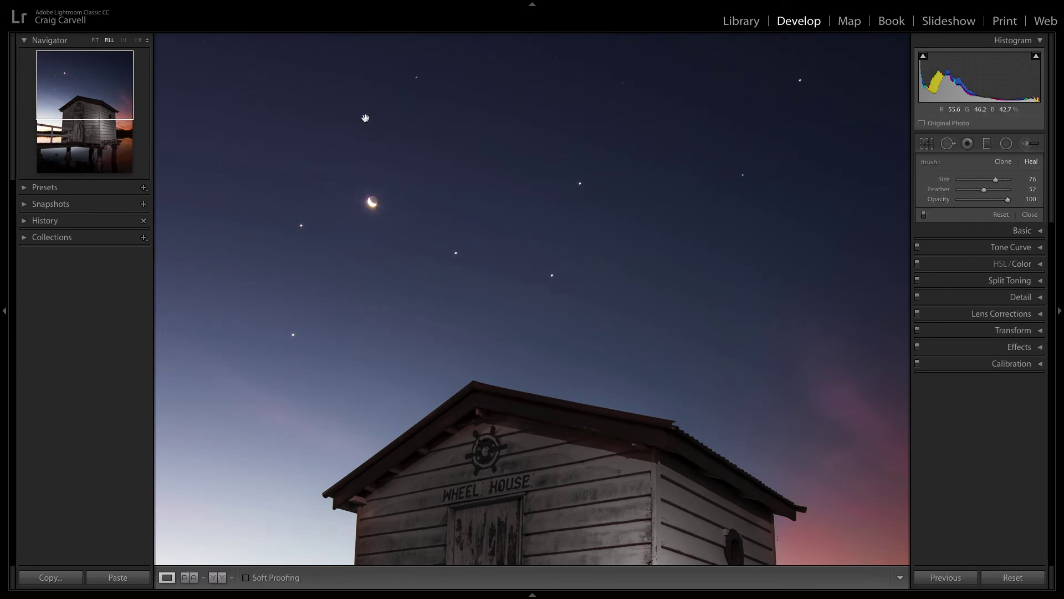
# Fit the whole photo in view and toggle Before/After to compare with the warm original
pyautogui.click(96, 41)
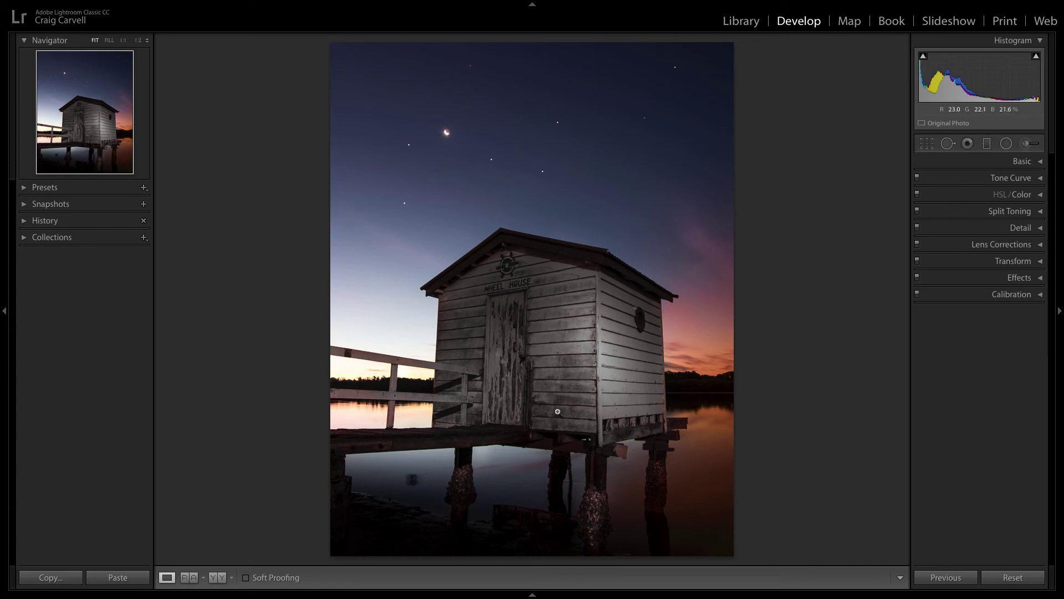
pyautogui.press('\\')
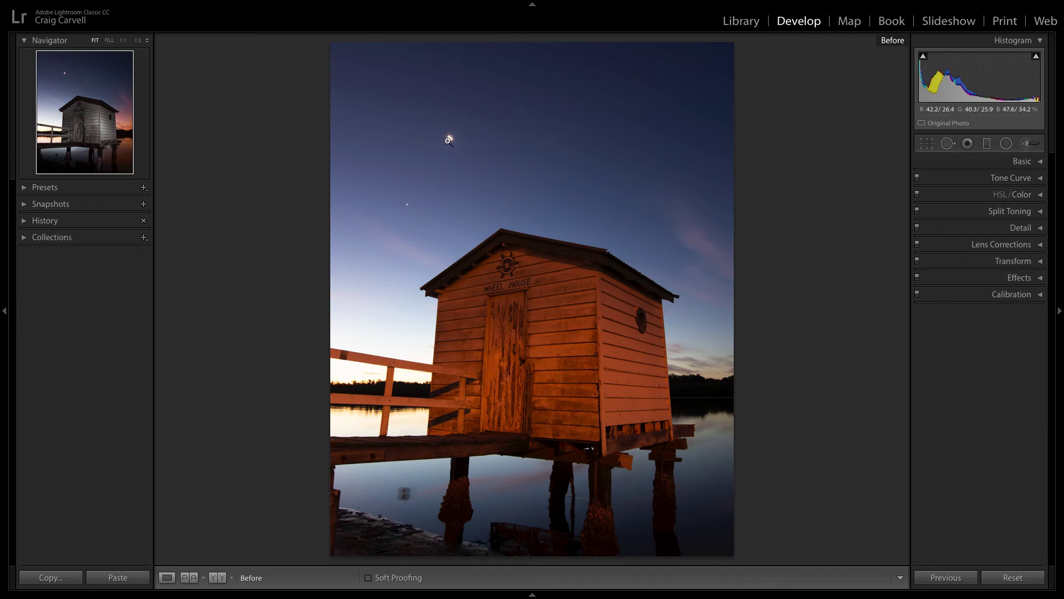
pyautogui.press('\\')
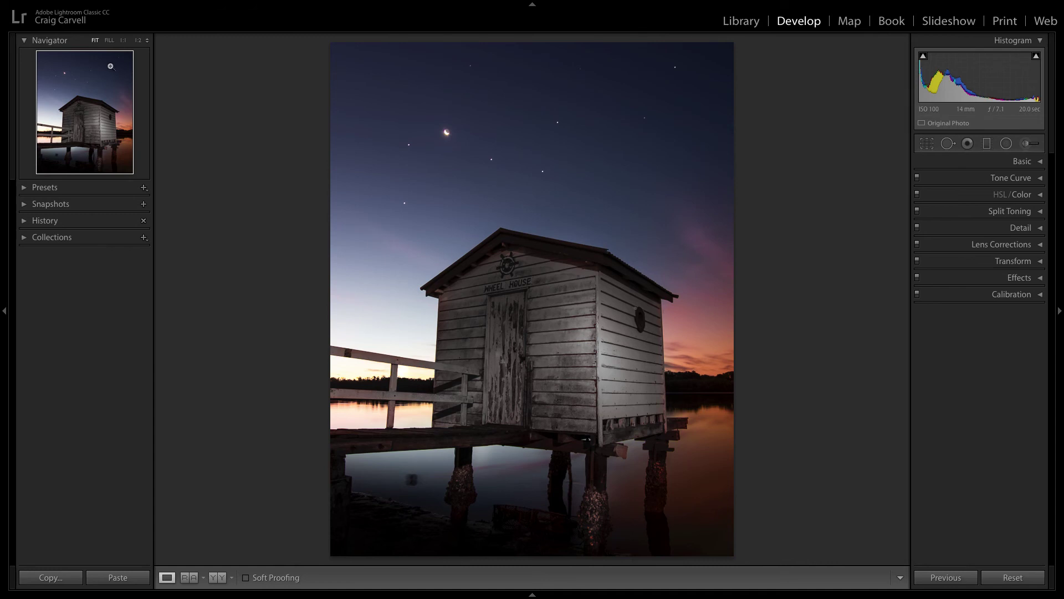
pyautogui.click(108, 42)
# Bring the sky and roof into view at Fill zoom and toggle Before/After to compare the stars
pyautogui.click(106, 81)
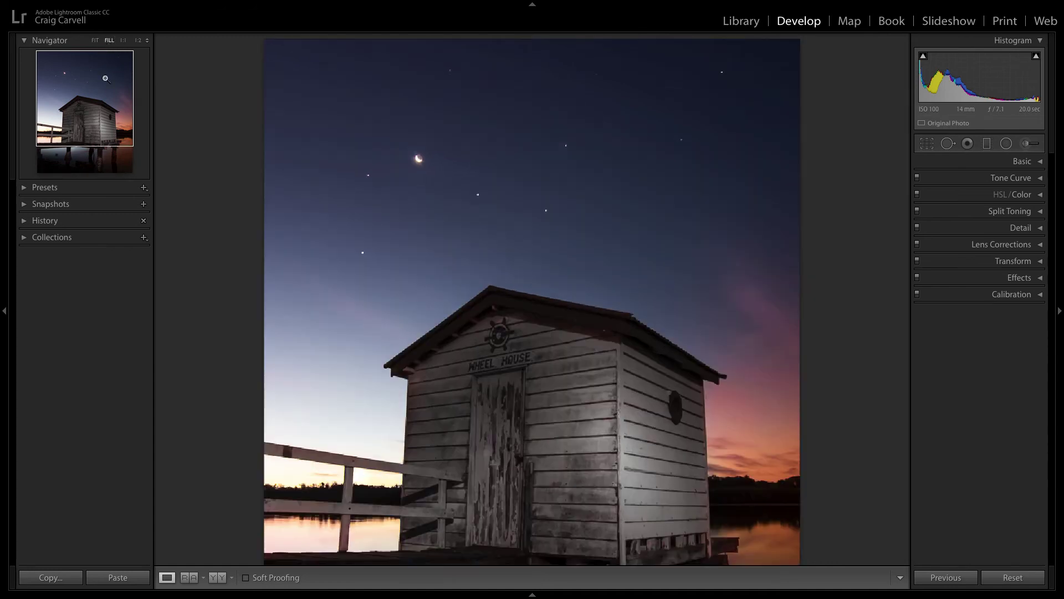
pyautogui.press('\\')
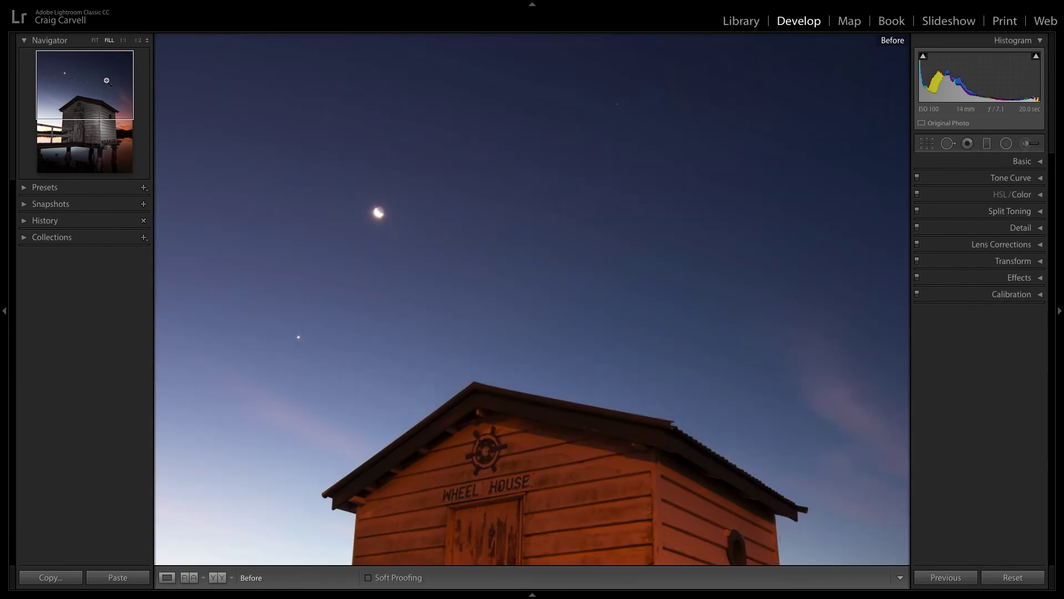
pyautogui.press('\\')
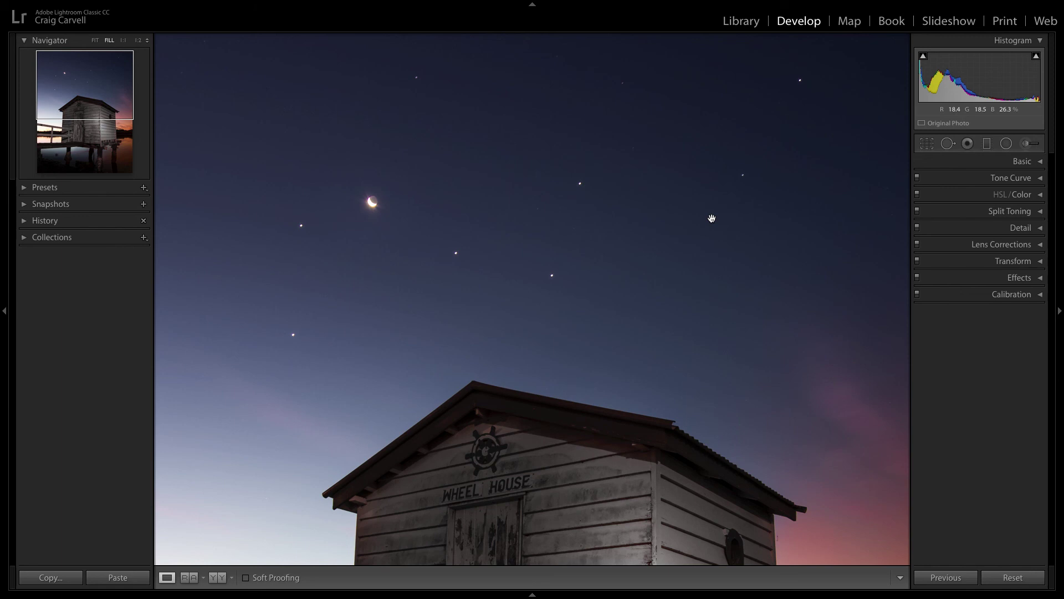
pyautogui.click(94, 41)
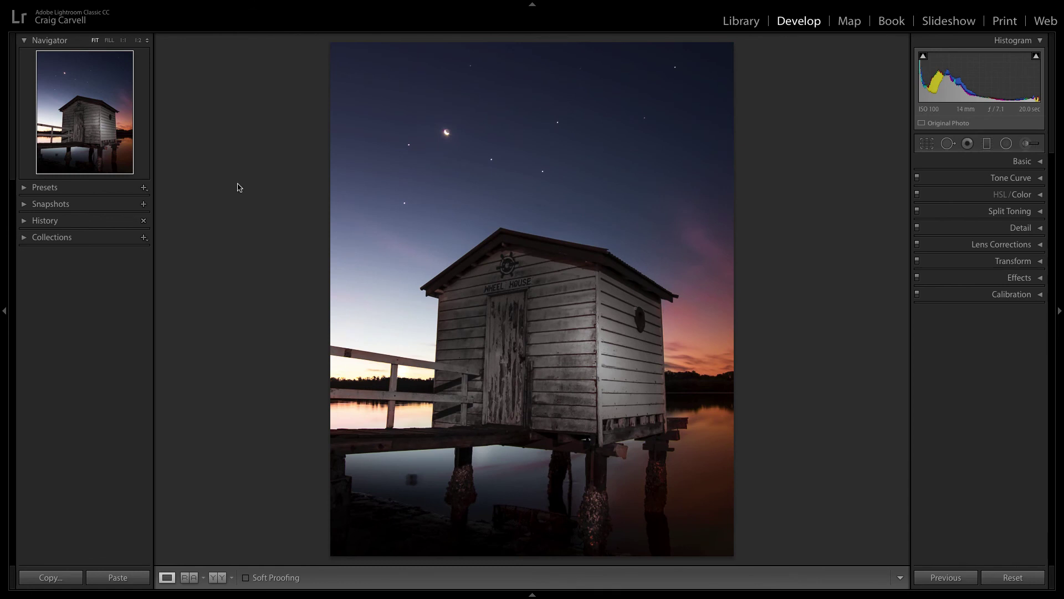